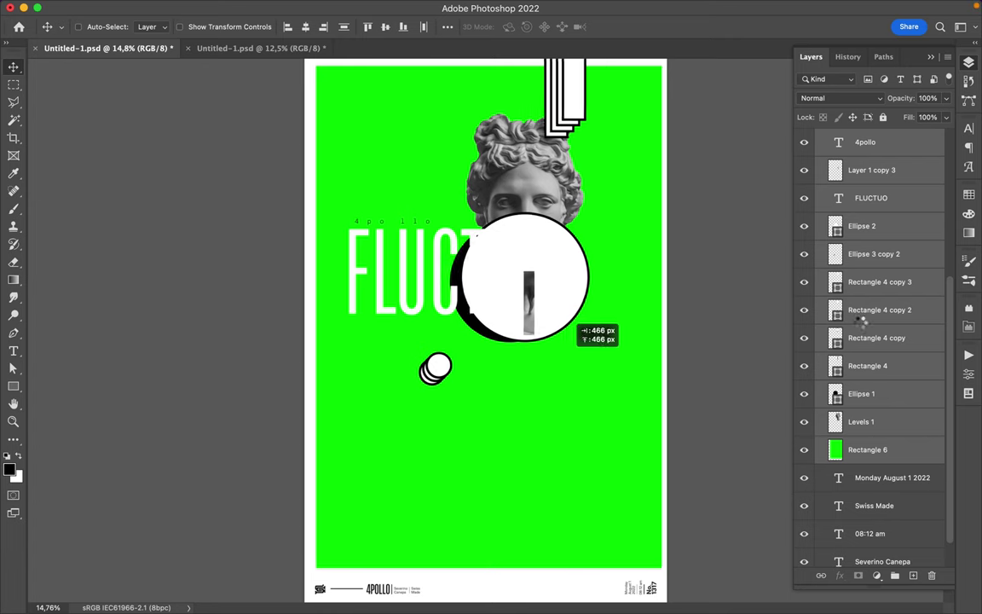
# - Centre the green Rectangle 6 horizontally on the canvas
pyautogui.moveTo(871, 544); pyautogui.dragTo(878, 543)
pyautogui.scroll(5, 861, 415)
pyautogui.click(818, 137)
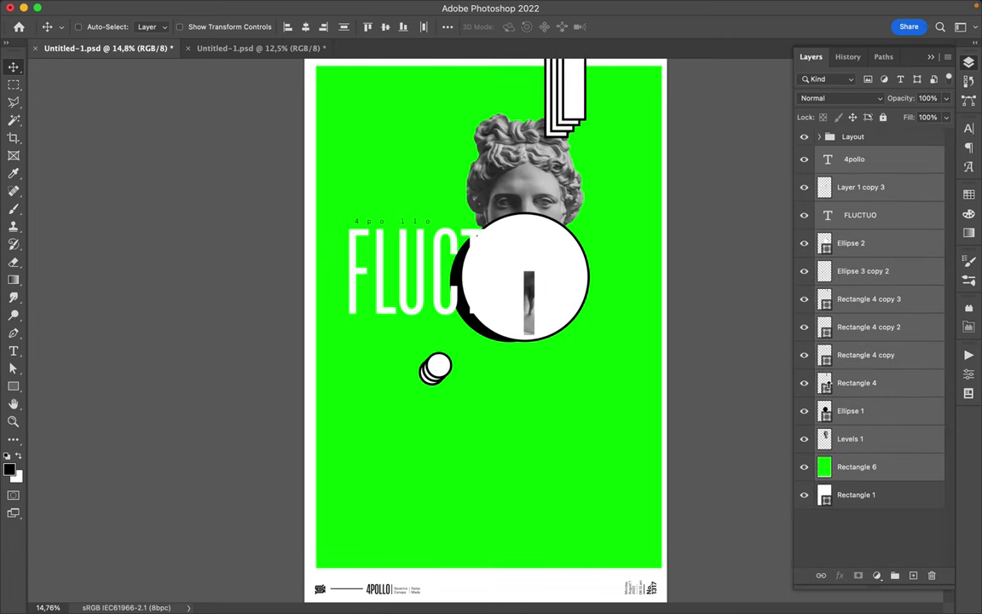
pyautogui.click(867, 469)
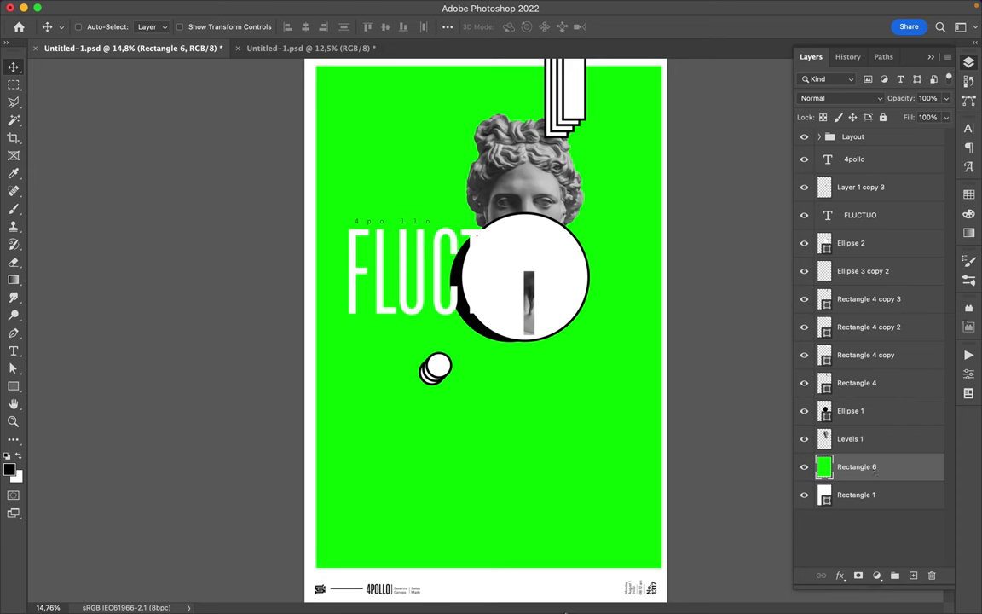
pyautogui.click(448, 26)
pyautogui.click(503, 152)
pyautogui.click(478, 136)
pyautogui.click(405, 64)
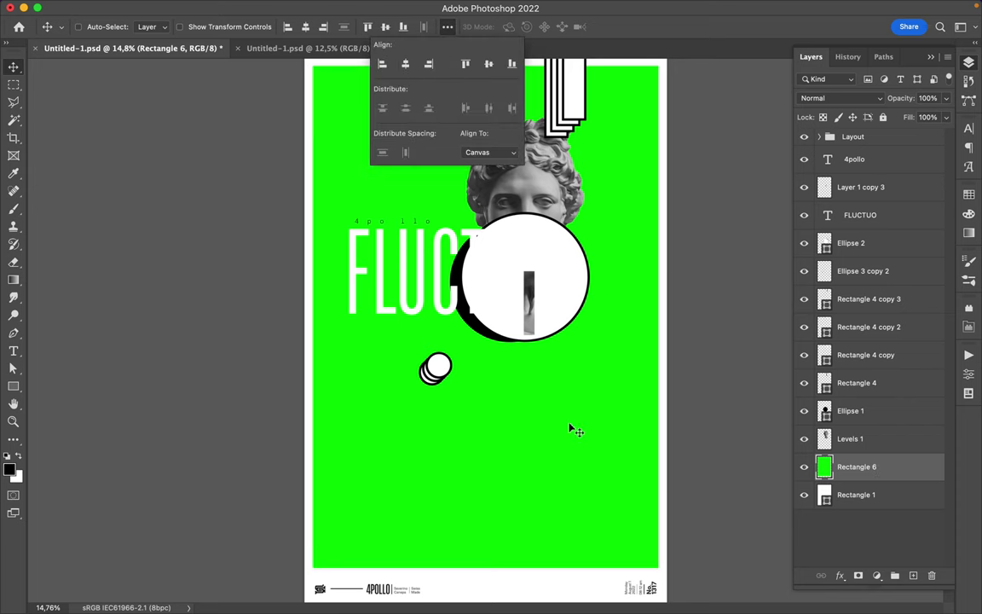
pyautogui.click(567, 431)
# - Shrink Rectangle 6's bottom edge up to the top area; close the other document unsaved
pyautogui.hotkey('ctrl', 't')
pyautogui.moveTo(485, 567); pyautogui.dragTo(488, 280)
pyautogui.press('Return')
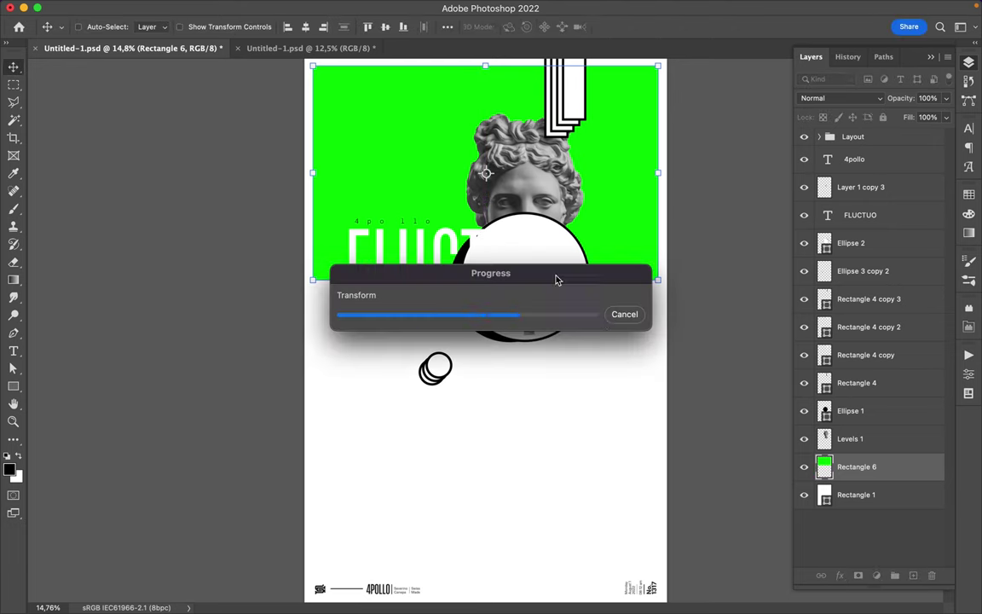
pyautogui.click(239, 49)
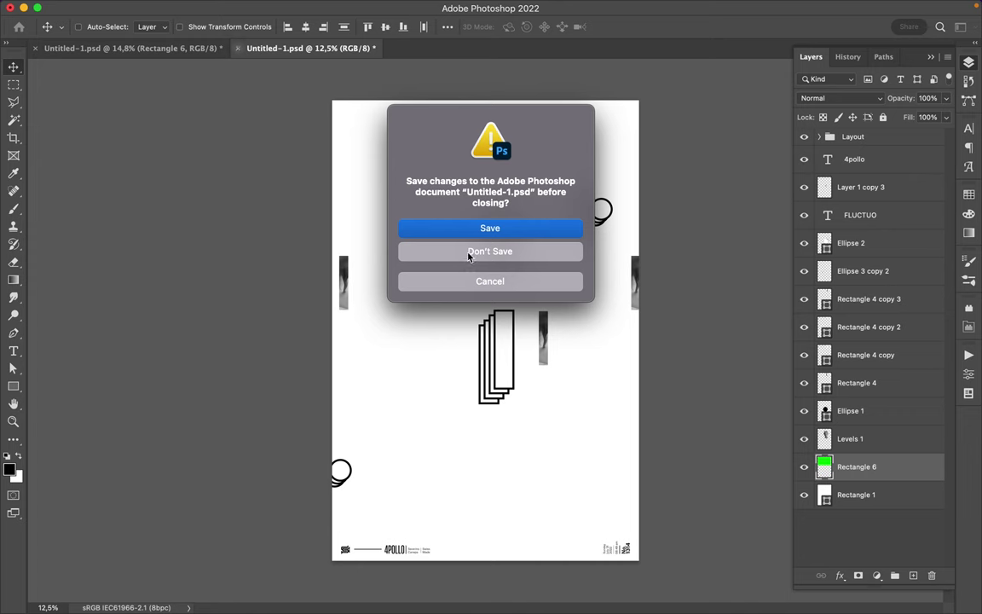
pyautogui.click(468, 252)
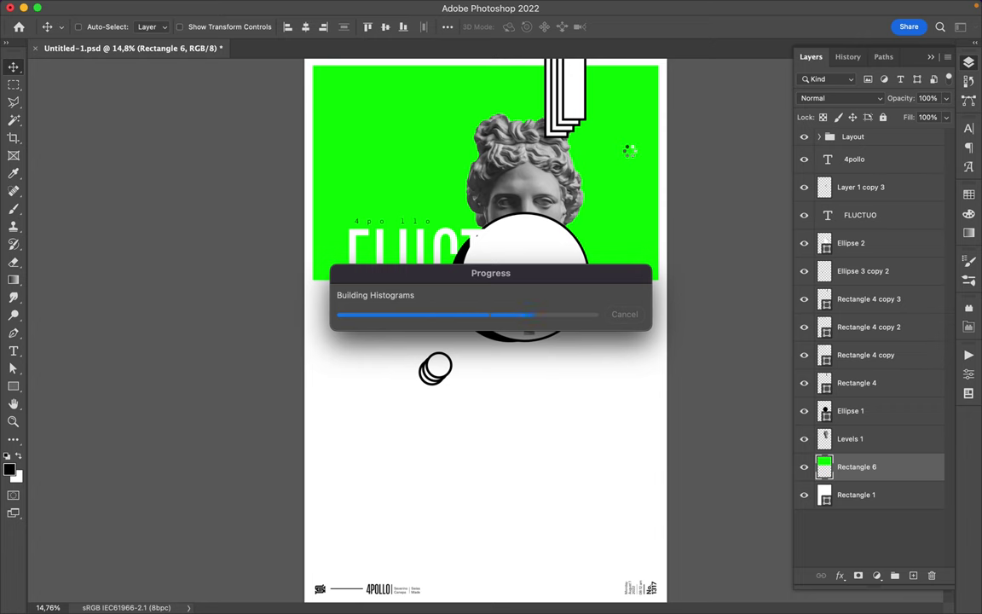
# - Duplicate Rectangle 6 twice into middle and bottom bands, selecting all three panels
pyautogui.moveTo(631, 155); pyautogui.dragTo(635, 375)
pyautogui.hotkey('alt', 'shift', '[')
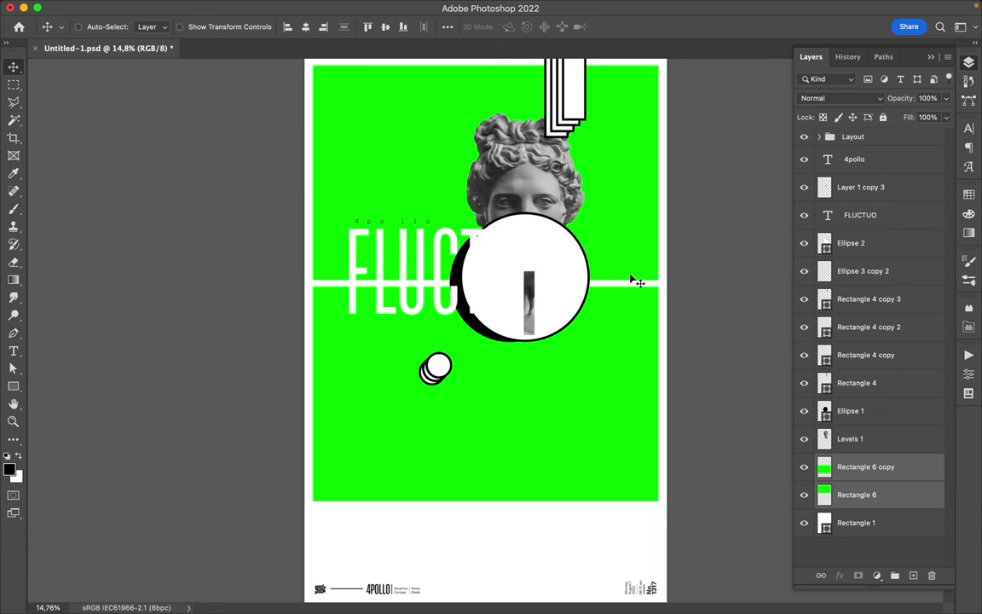
pyautogui.keyDown('super'); pyautogui.click(630, 315); pyautogui.keyUp('super')
pyautogui.moveTo(619, 553); pyautogui.dragTo(620, 533)
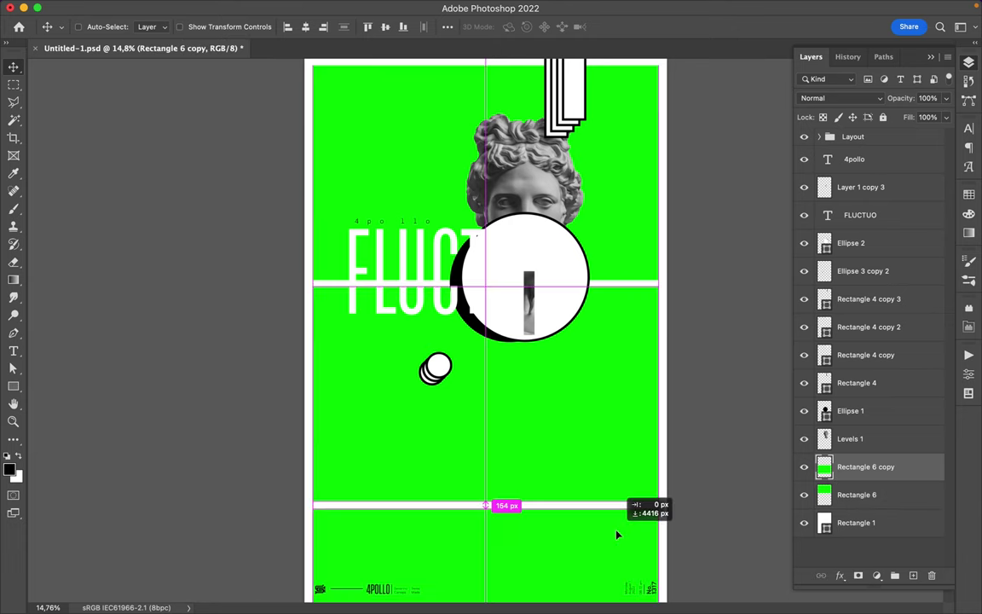
pyautogui.keyDown('shift'); pyautogui.click(629, 426); pyautogui.keyUp('shift')
pyautogui.hotkey('alt', 'shift', '[')
# - Shrink the three green panels vertically to fit the poster and nudge the Apollo bust
pyautogui.press('super+t')
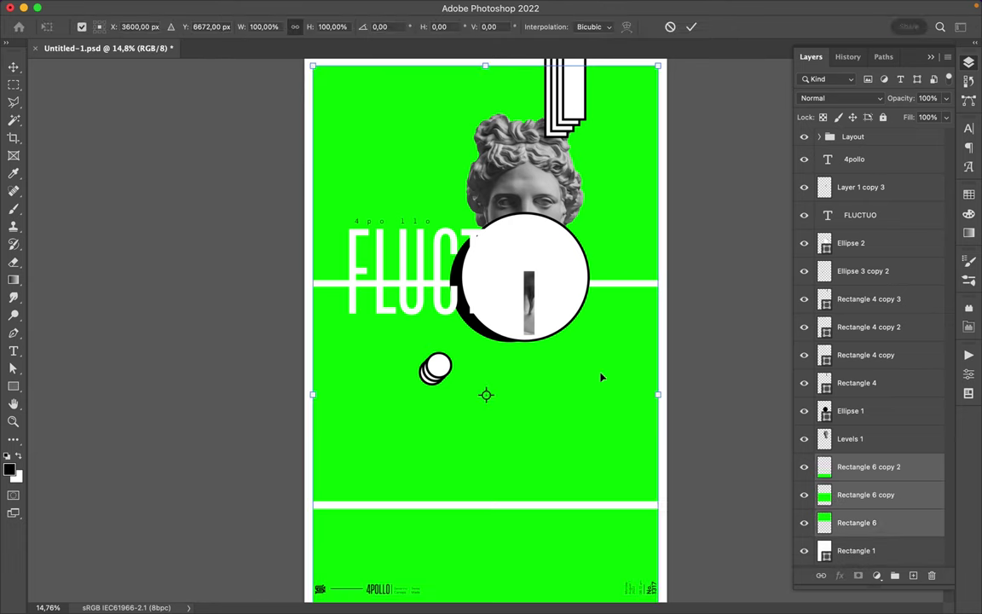
pyautogui.scroll(-2, 482, 330)
pyautogui.moveTo(486, 594); pyautogui.dragTo(490, 494)
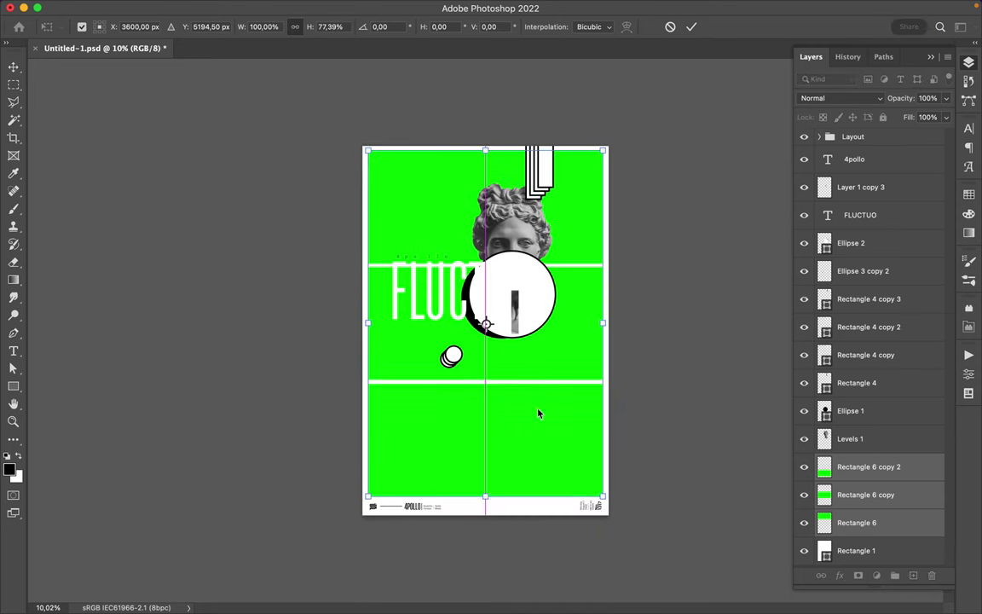
pyautogui.press('Return')
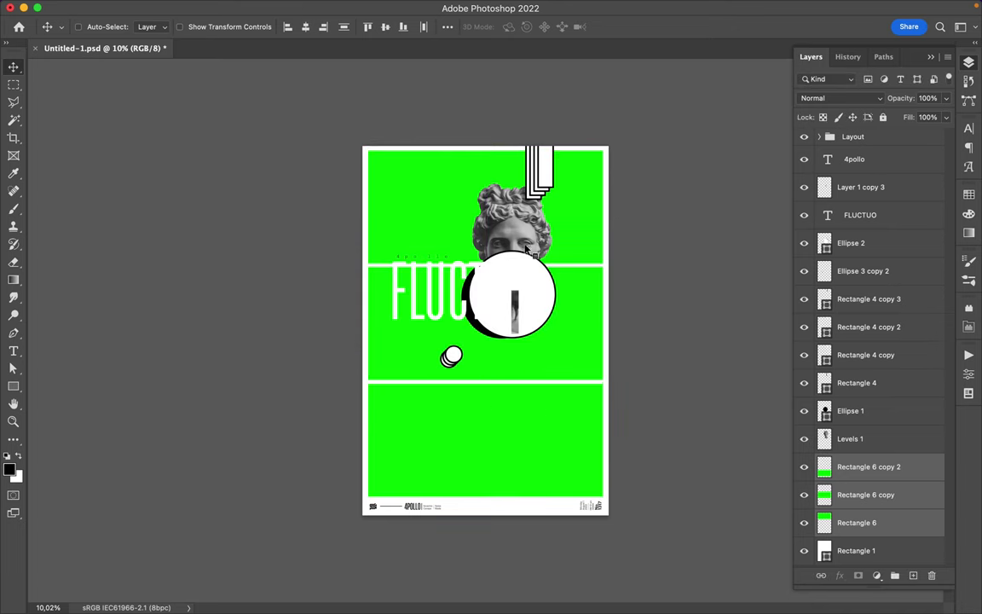
pyautogui.moveTo(529, 250); pyautogui.dragTo(539, 257)
# - Move the big white circle into the middle panel, between Rectangle 4 copy and Rectangle 4
pyautogui.moveTo(855, 496); pyautogui.dragTo(855, 427)
pyautogui.keyDown('super'); pyautogui.click(541, 308); pyautogui.keyUp('super')
pyautogui.keyDown('shift'); pyautogui.keyDown('super'); pyautogui.click(499, 327); pyautogui.keyUp('super'); pyautogui.keyUp('shift')
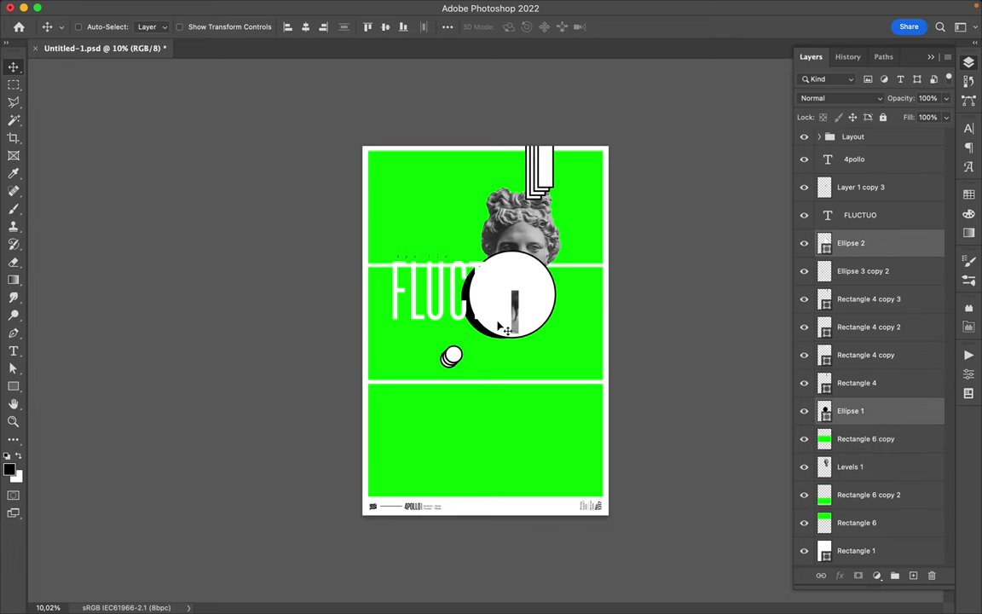
pyautogui.moveTo(498, 327); pyautogui.dragTo(514, 396)
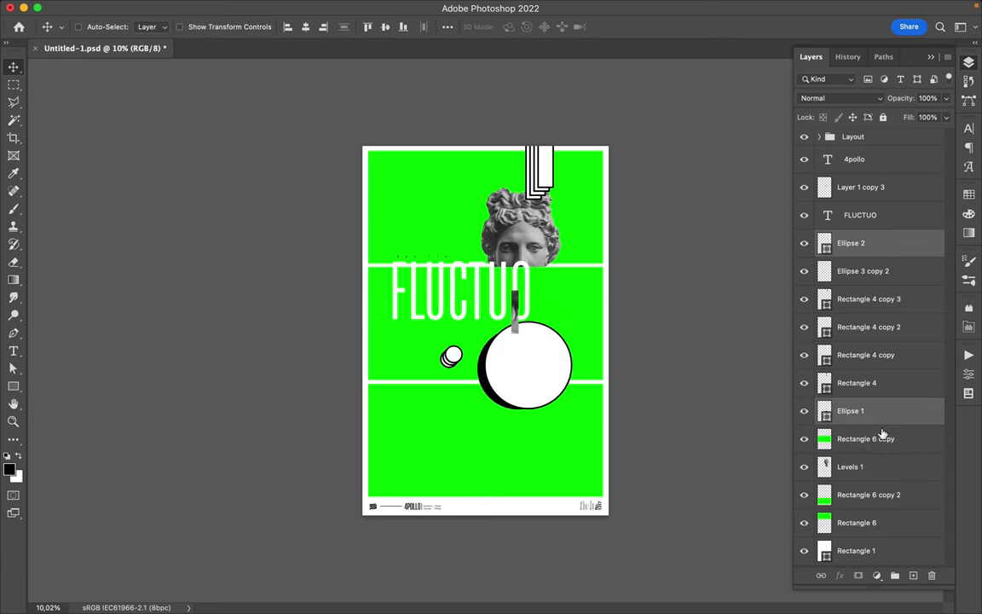
pyautogui.moveTo(876, 419)
pyautogui.mouseDown()
pyautogui.moveTo(864, 383)
pyautogui.moveTo(864, 423)
pyautogui.mouseUp()
# - Clip the circle's shadow to the middle panel, add small stacked circles, and lower FLUCTUO
pyautogui.keyDown('alt'); pyautogui.click(857, 419); pyautogui.keyUp('alt')
pyautogui.moveTo(450, 356)
pyautogui.mouseDown()
pyautogui.moveTo(496, 390)
pyautogui.moveTo(546, 382)
pyautogui.moveTo(557, 332)
pyautogui.mouseUp()
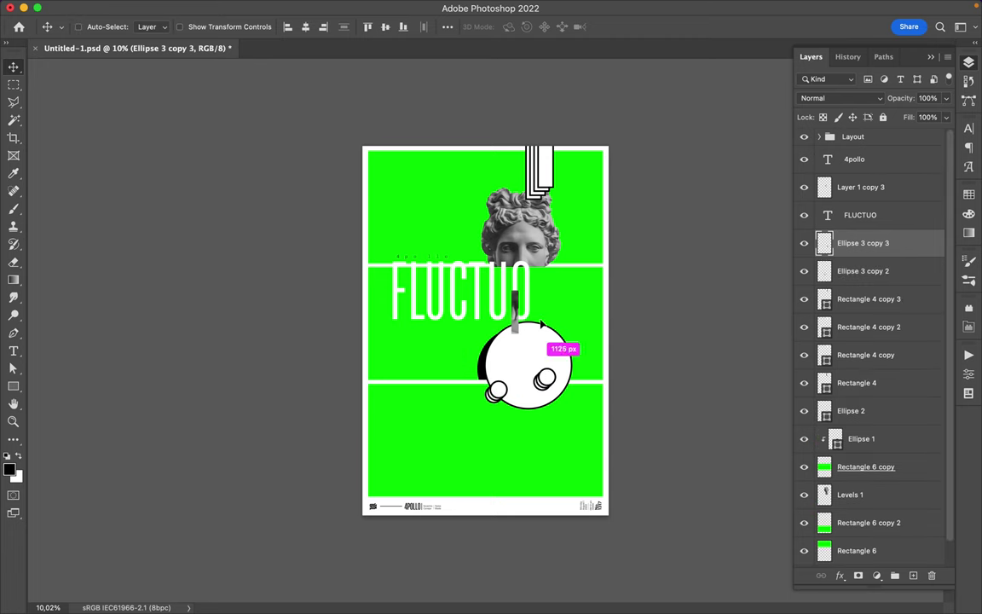
pyautogui.moveTo(443, 278); pyautogui.dragTo(476, 482)
# - Extend the bottom title to read 'FLUCTUO #7'
pyautogui.press('t')
pyautogui.press('Return')
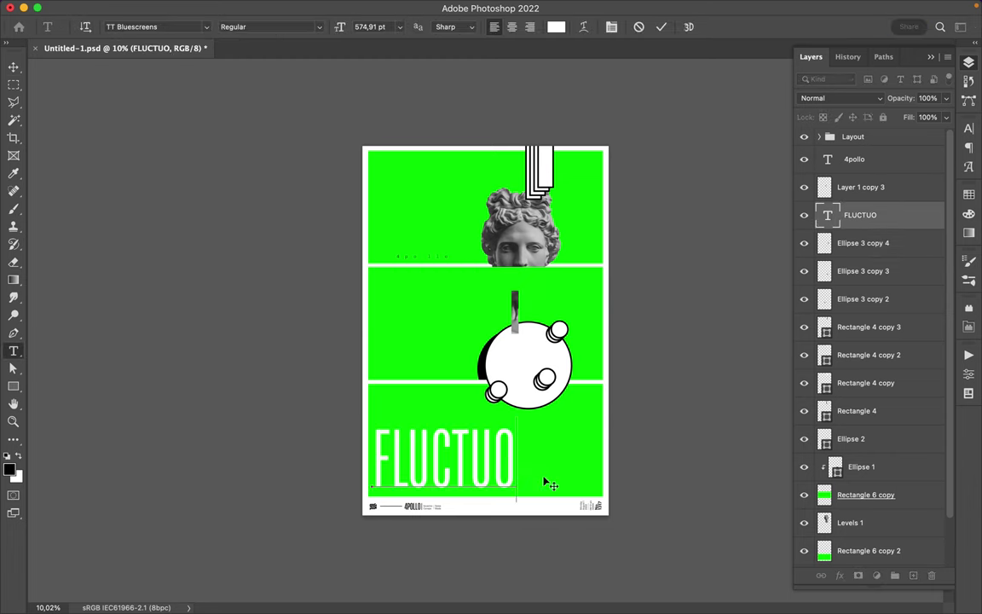
pyautogui.write(' #7')
pyautogui.press('Escape')
pyautogui.press('v')
# - Copy the small 4pollo caption down onto the middle green panel
pyautogui.scroll(2, 478, 311)
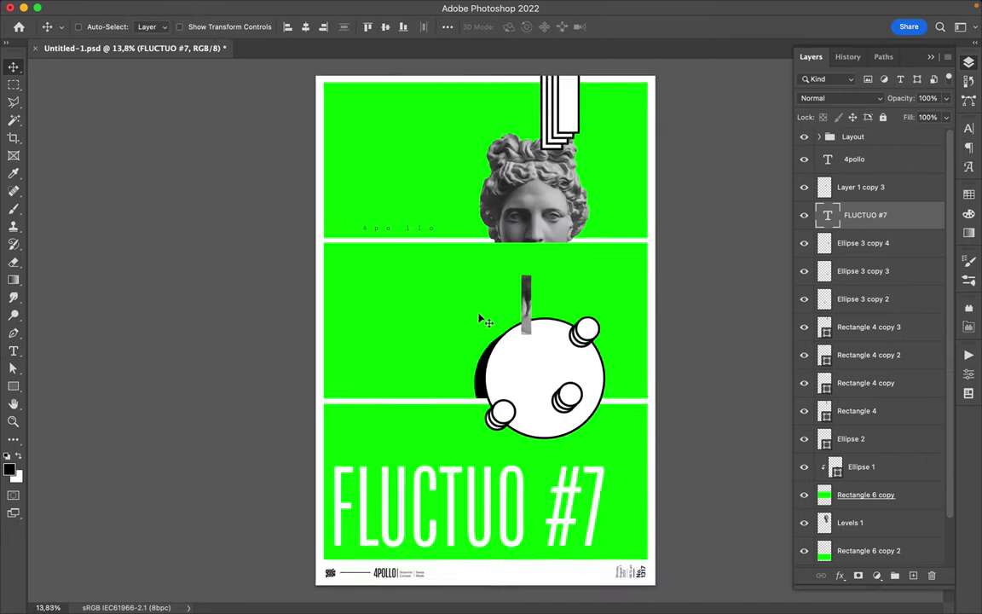
pyautogui.scroll(3, 478, 312)
pyautogui.click(406, 205)
pyautogui.keyDown('alt'); pyautogui.moveTo(404, 202); pyautogui.dragTo(416, 361); pyautogui.keyUp('alt')
# - Change the copied caption to 'Happy Swiss National Day' and move it up-left
pyautogui.doubleClick(387, 358)
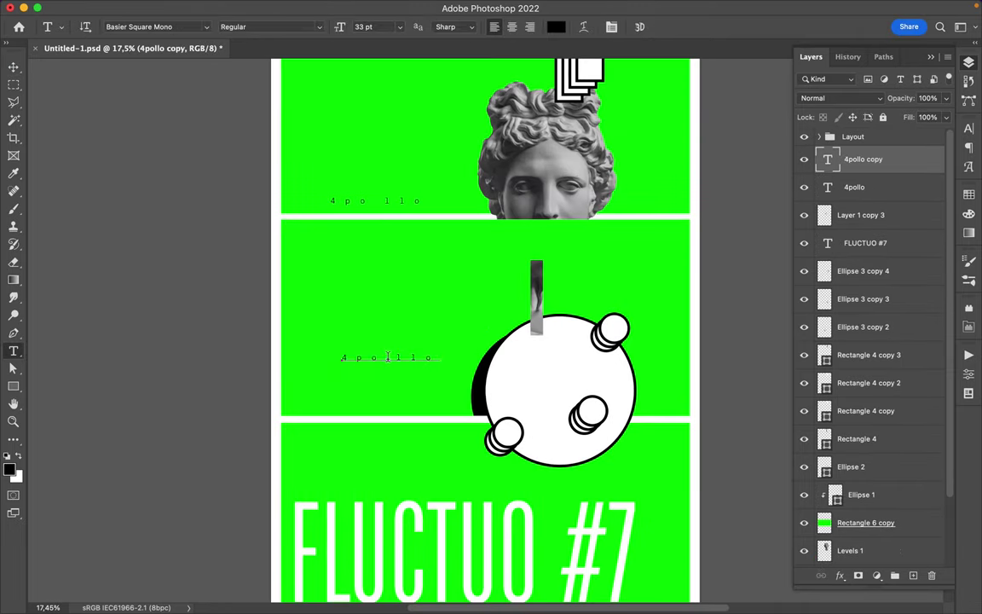
pyautogui.doubleClick(387, 358)
pyautogui.press('Escape')
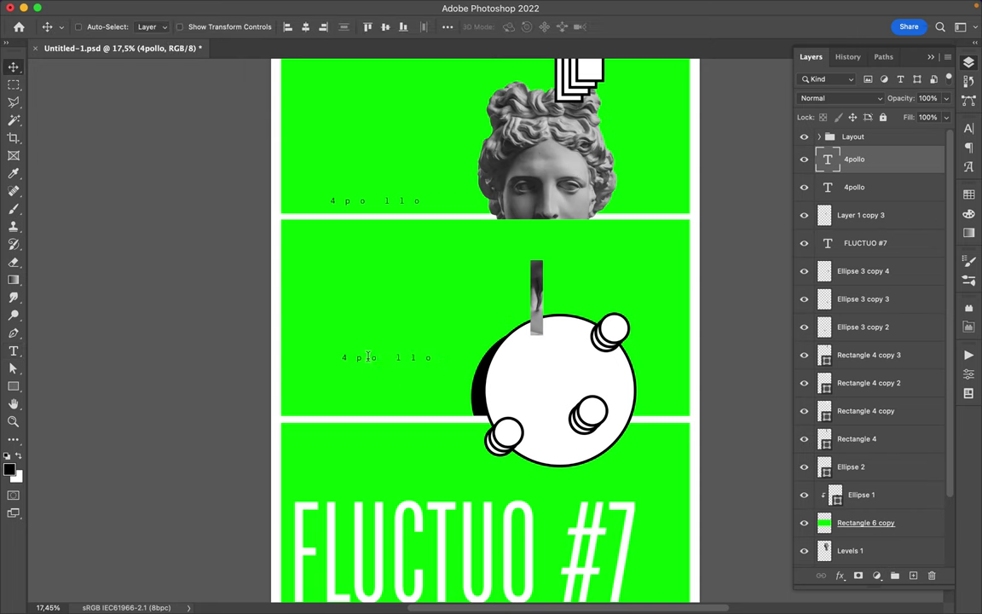
pyautogui.doubleClick(368, 357)
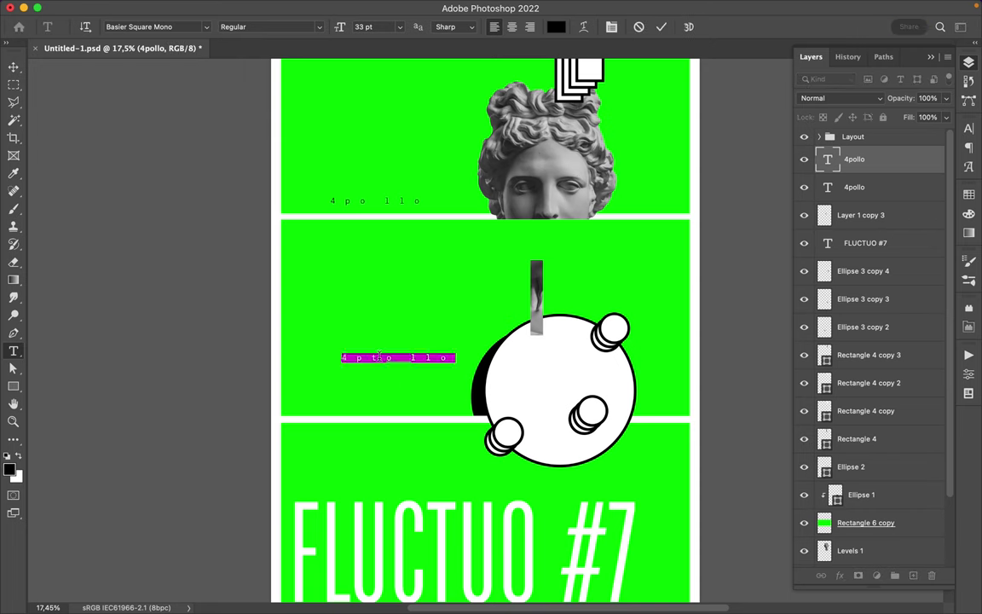
pyautogui.write('Happy')
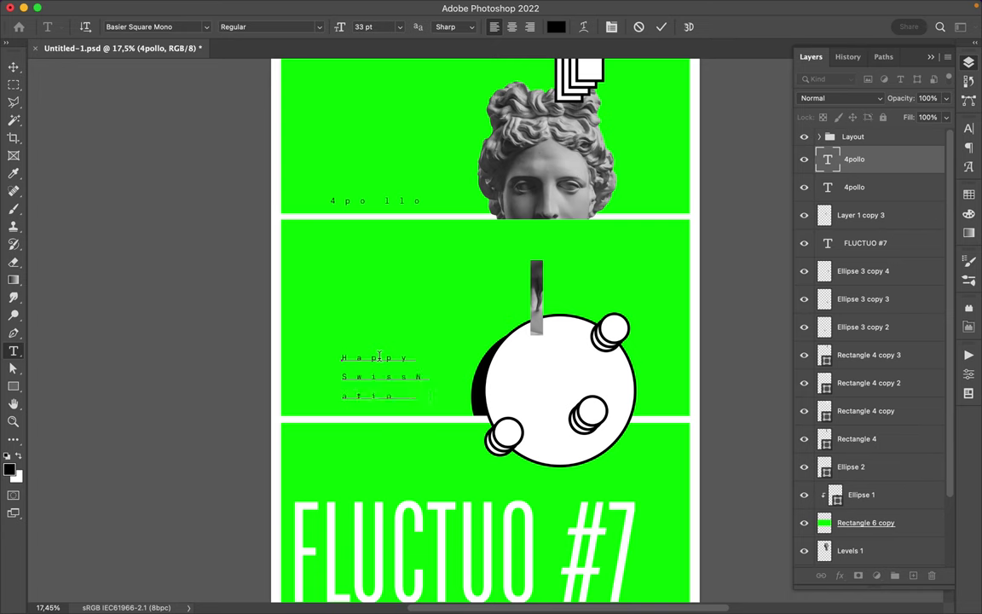
pyautogui.press('Return')
pyautogui.press('Delete')
pyautogui.press('Escape')
pyautogui.press('v')
pyautogui.moveTo(362, 377); pyautogui.dragTo(342, 361)
# - Give the caption 400 tracking and 58 pt leading
pyautogui.click(968, 130)
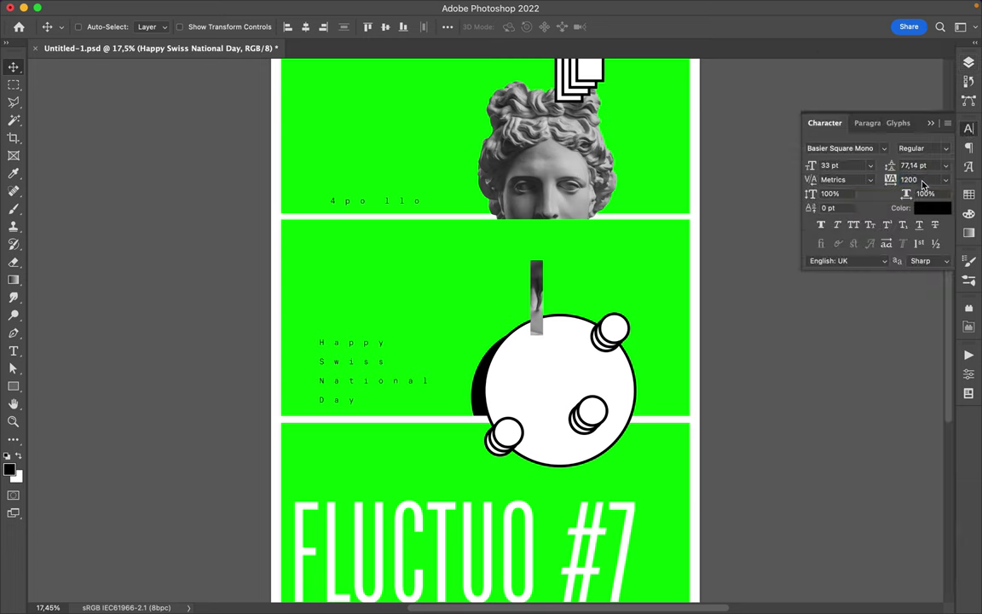
pyautogui.click(922, 179)
pyautogui.write('400')
pyautogui.press('Return')
pyautogui.click(912, 165)
pyautogui.write('68')
pyautogui.press('Return')
pyautogui.write('58')
pyautogui.press('Return')
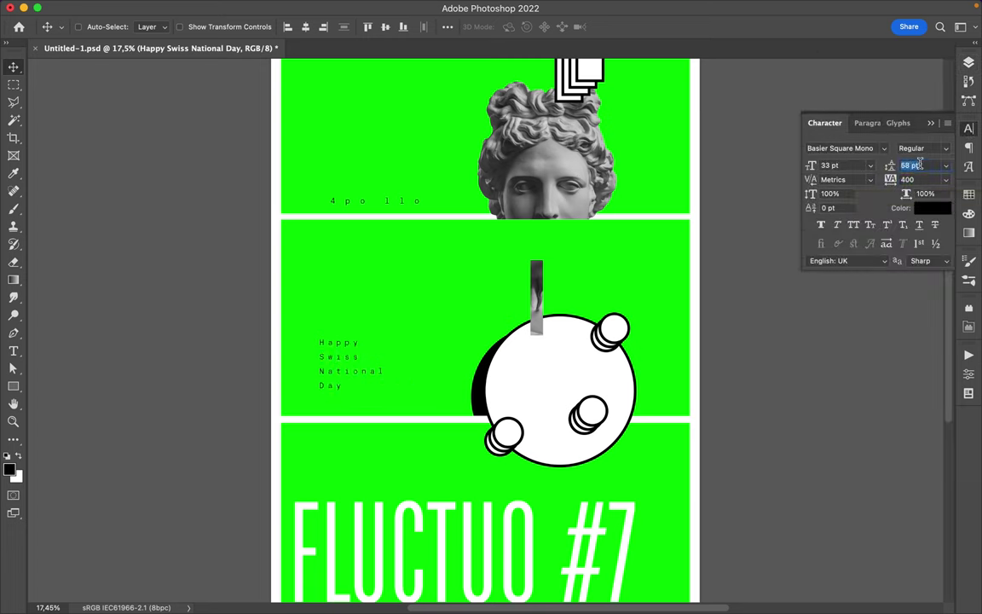
pyautogui.write('4')
# - Colour the caption white (#ffffff), shift it left, and move the image strip
pyautogui.click(933, 208)
pyautogui.write('ffffff')
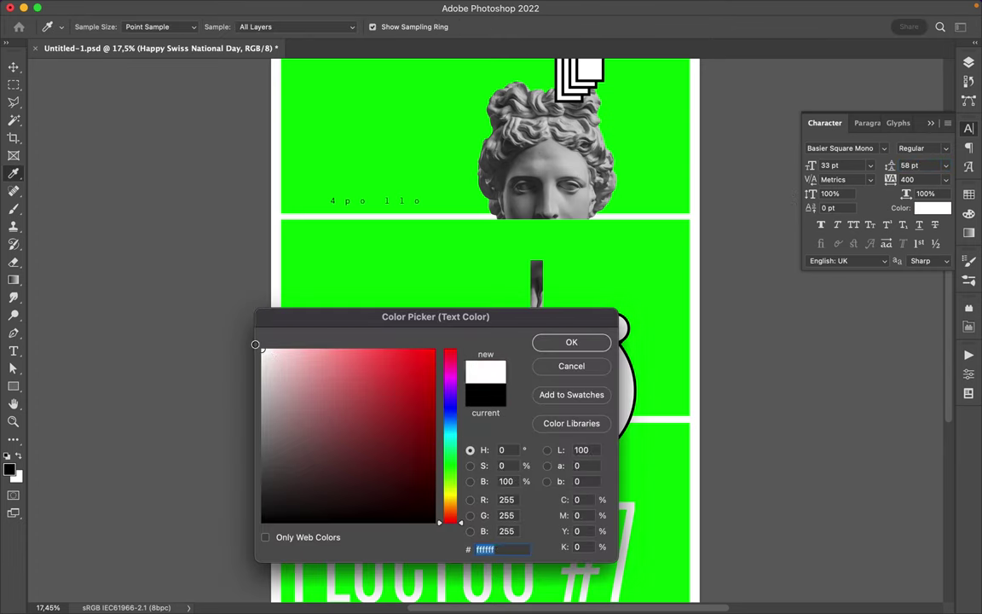
pyautogui.press('Return')
pyautogui.moveTo(325, 384); pyautogui.dragTo(298, 398)
pyautogui.moveTo(682, 399)
pyautogui.mouseDown()
pyautogui.moveTo(683, 446)
pyautogui.moveTo(692, 446)
pyautogui.moveTo(764, 324)
pyautogui.mouseUp()
# - Align the image strip precisely with the green panel's bottom-right edge
pyautogui.press('z')
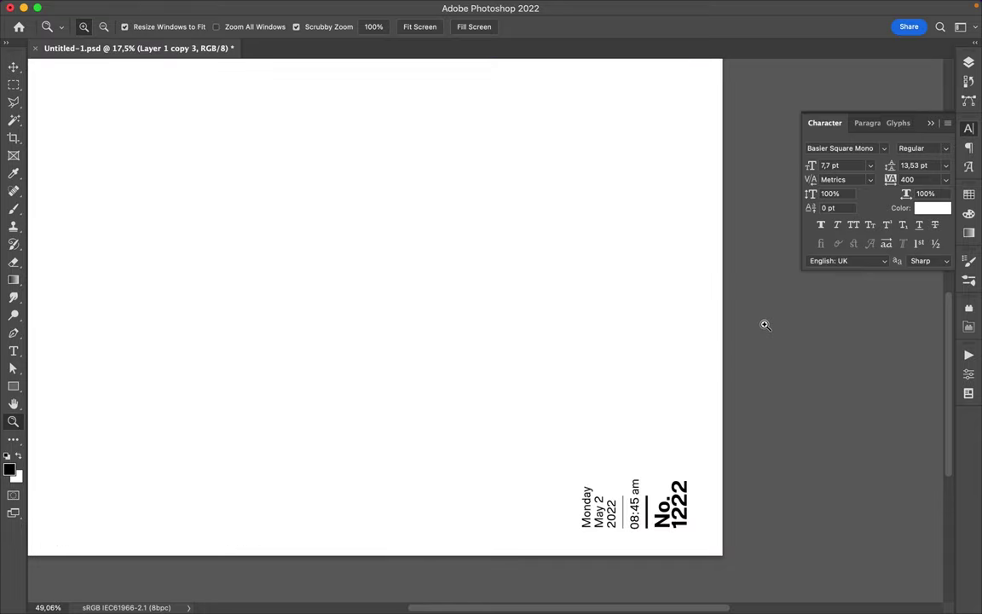
pyautogui.press('v')
pyautogui.moveTo(694, 438); pyautogui.dragTo(684, 435)
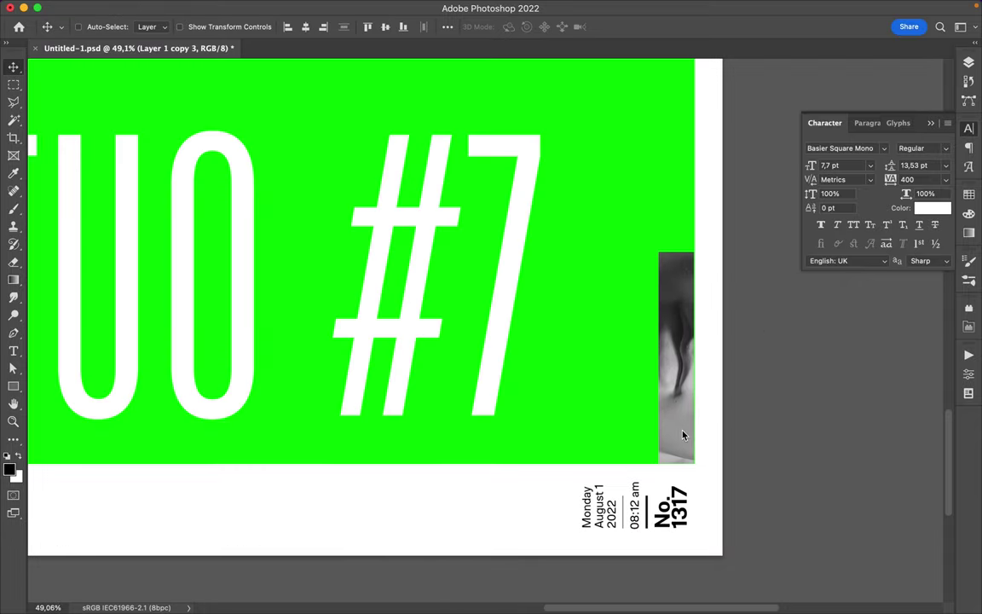
pyautogui.press('Right')
pyautogui.hotkey('ctrl', '0')
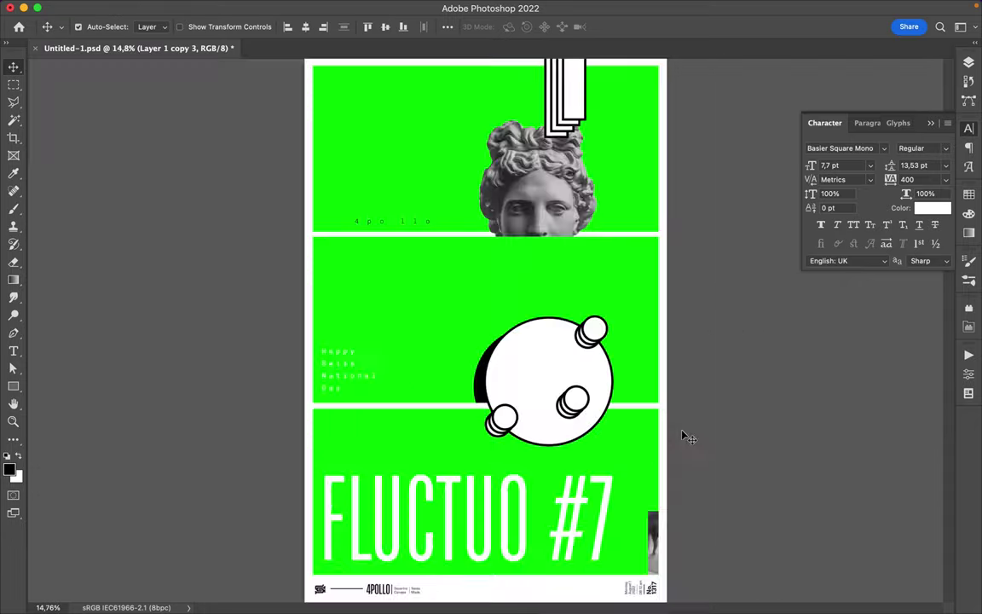
# - Move the white rectangle stack over Apollo's head and duplicate it above the circle
pyautogui.keyDown('ctrl'); pyautogui.click(568, 128); pyautogui.keyUp('ctrl')
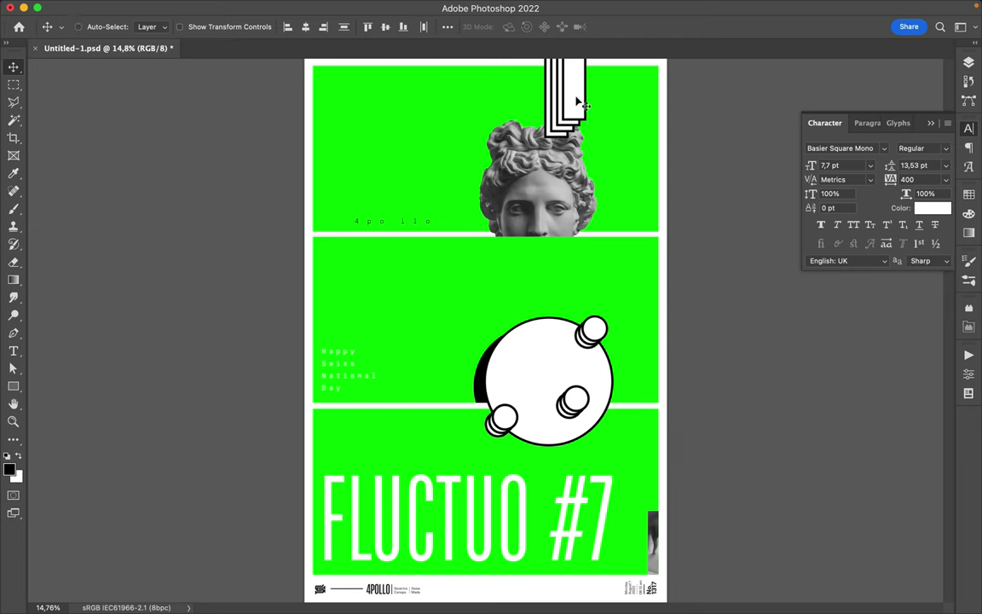
pyautogui.moveTo(576, 102); pyautogui.dragTo(574, 239)
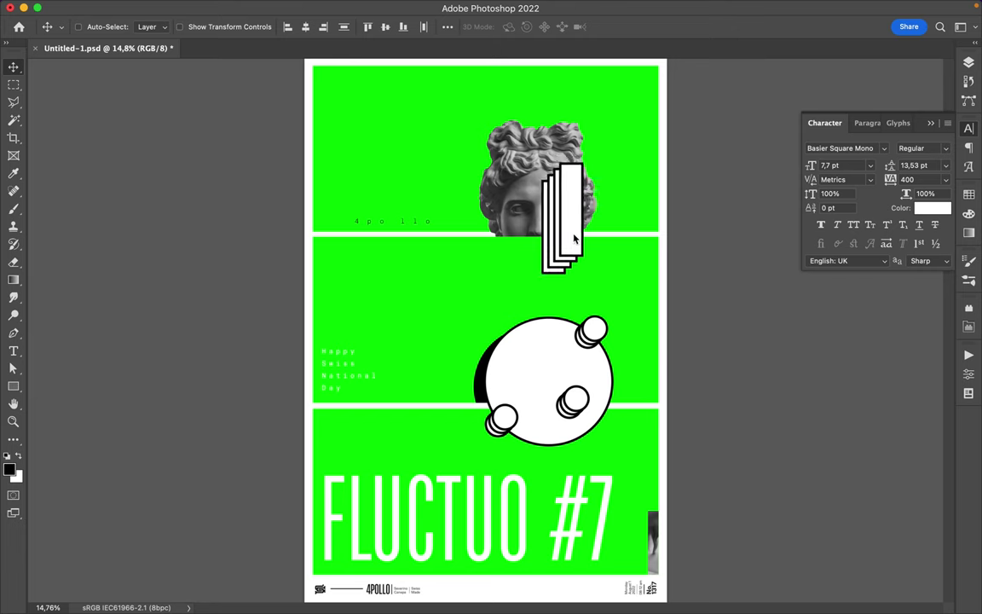
pyautogui.moveTo(527, 333); pyautogui.dragTo(527, 333)
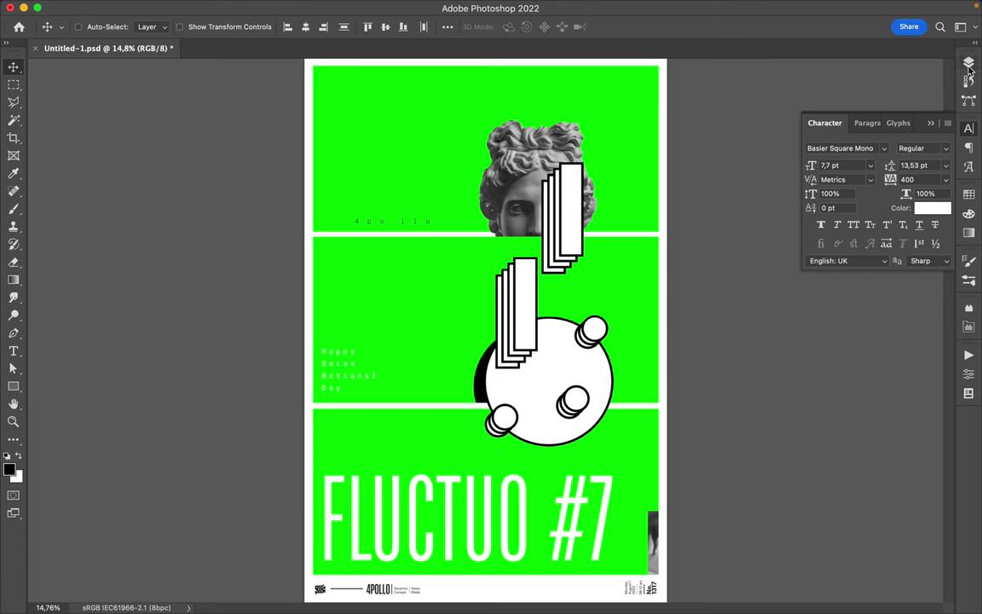
# - Merge the selected rectangle-stack layers and duplicate the merged stack
pyautogui.click(969, 64)
pyautogui.scroll(-5, 870, 341)
pyautogui.moveTo(869, 275); pyautogui.dragTo(871, 402)
pyautogui.rightClick(836, 358)
pyautogui.click(682, 381)
pyautogui.hotkey('ctrl', 'e')
pyautogui.hotkey('ctrl', 'j')
# - Mask the new stack out of the bottom green panel and reposition it
pyautogui.keyDown('super'); pyautogui.click(825, 524); pyautogui.keyUp('super')
pyautogui.click(868, 356)
pyautogui.click(858, 576)
pyautogui.press('b')
pyautogui.press('x')
pyautogui.moveTo(375, 427); pyautogui.dragTo(477, 426)
pyautogui.hotkey('ctrl', 'd')
pyautogui.press('v')
pyautogui.hotkey('ctrl', '2')
pyautogui.moveTo(446, 393)
pyautogui.mouseDown()
pyautogui.moveTo(464, 393)
pyautogui.moveTo(350, 395)
pyautogui.moveTo(368, 430)
pyautogui.mouseUp()
# - Duplicate the taller stack to the left and mask it out of the middle panel
pyautogui.hotkey('alt', '[')
pyautogui.press('b')
pyautogui.press('m')
pyautogui.hotkey('alt', 'BackSpace')
pyautogui.hotkey('ctrl', 'd')
pyautogui.press('v')
# - Adjust the top stack slightly and move the 4pollo text to the poster's top
pyautogui.keyDown('ctrl'); pyautogui.click(538, 190); pyautogui.keyUp('ctrl')
pyautogui.keyDown('ctrl'); pyautogui.keyDown('shift'); pyautogui.click(508, 211); pyautogui.keyUp('shift'); pyautogui.keyUp('ctrl')
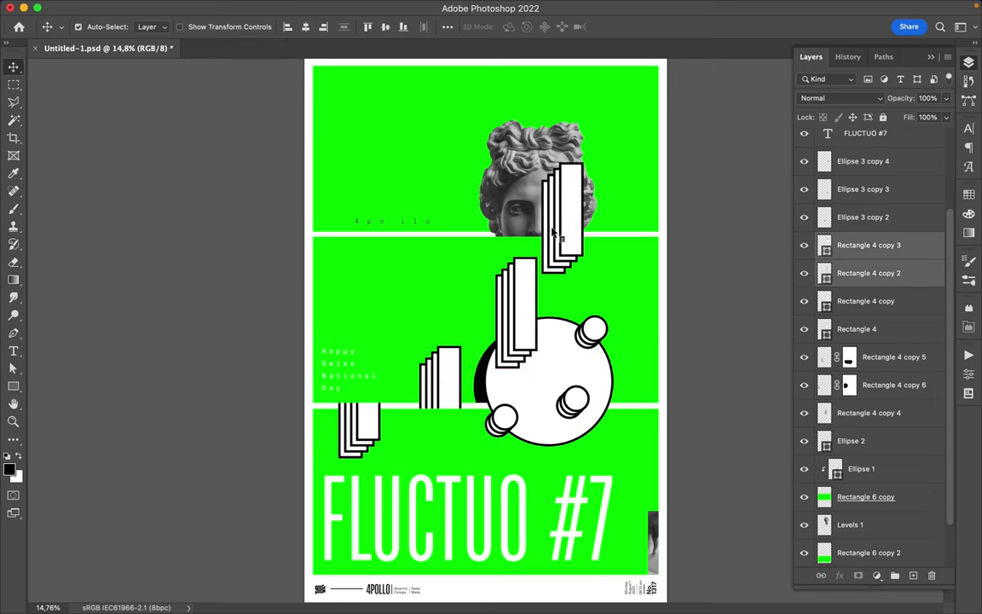
pyautogui.moveTo(567, 237); pyautogui.dragTo(573, 234)
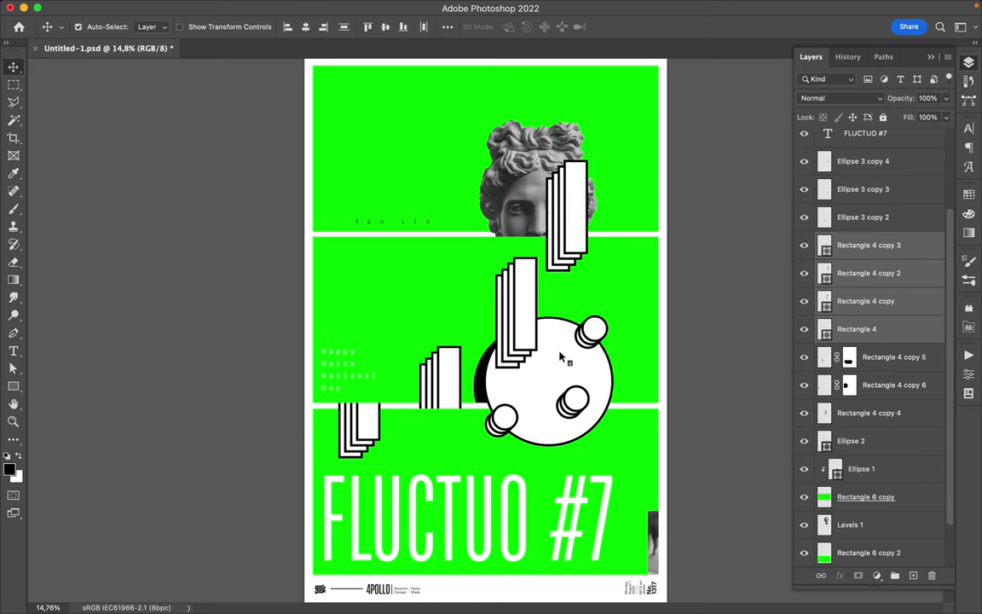
pyautogui.keyDown('ctrl'); pyautogui.click(481, 390); pyautogui.keyUp('ctrl')
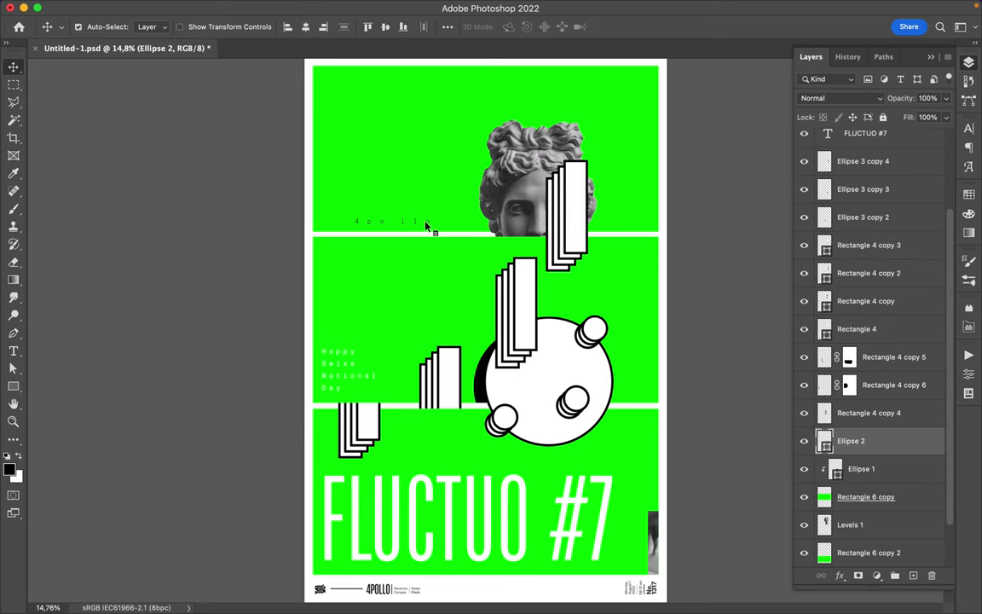
pyautogui.moveTo(427, 226); pyautogui.dragTo(572, 93)
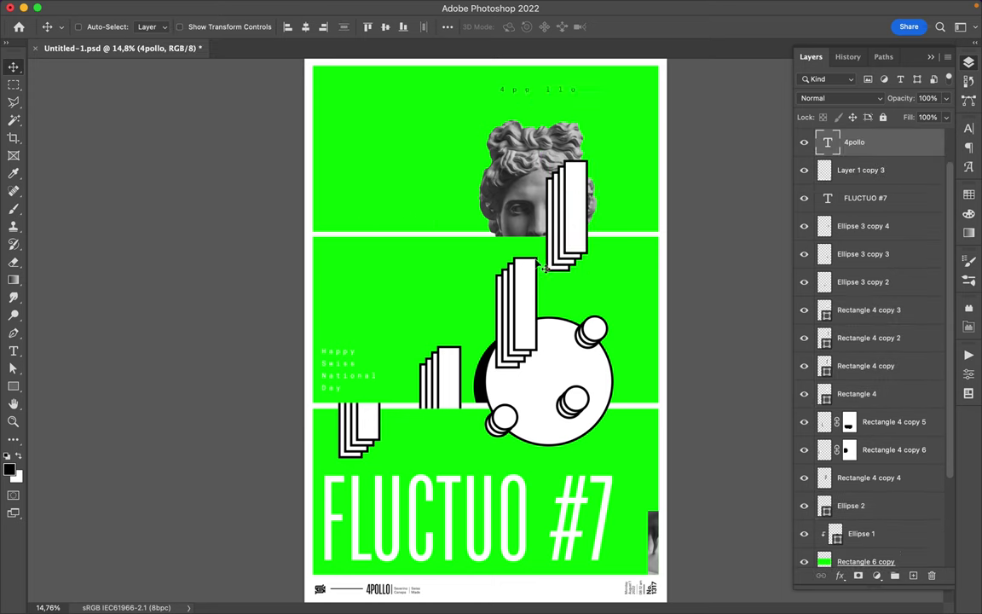
pyautogui.scroll(-2, 534, 293)
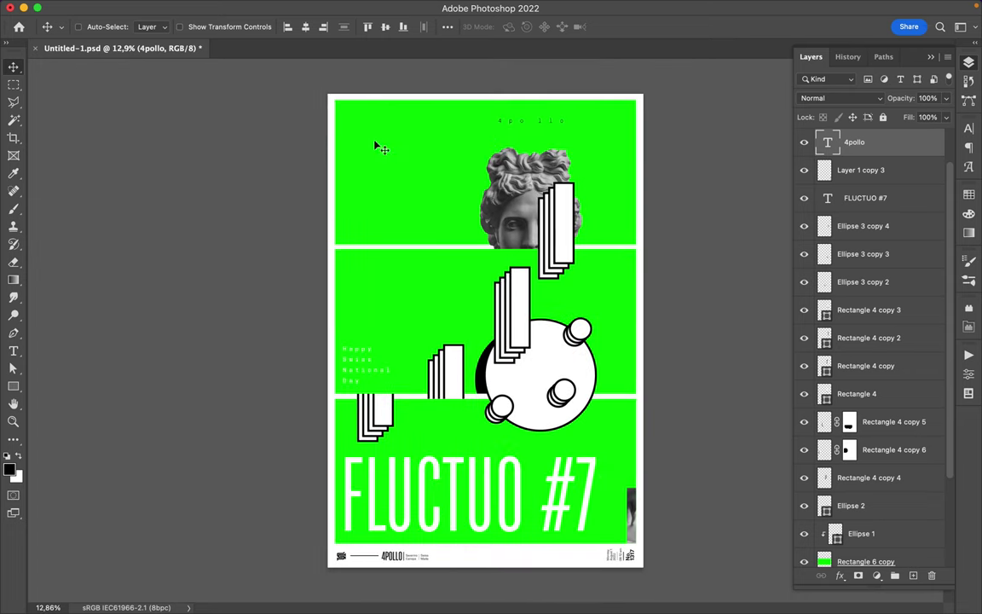
# - Draw a white 2976 × 4850 px rectangle from the top-left corner into the middle panel
pyautogui.press('u')
pyautogui.moveTo(332, 96); pyautogui.dragTo(461, 307)
pyautogui.click(814, 228)
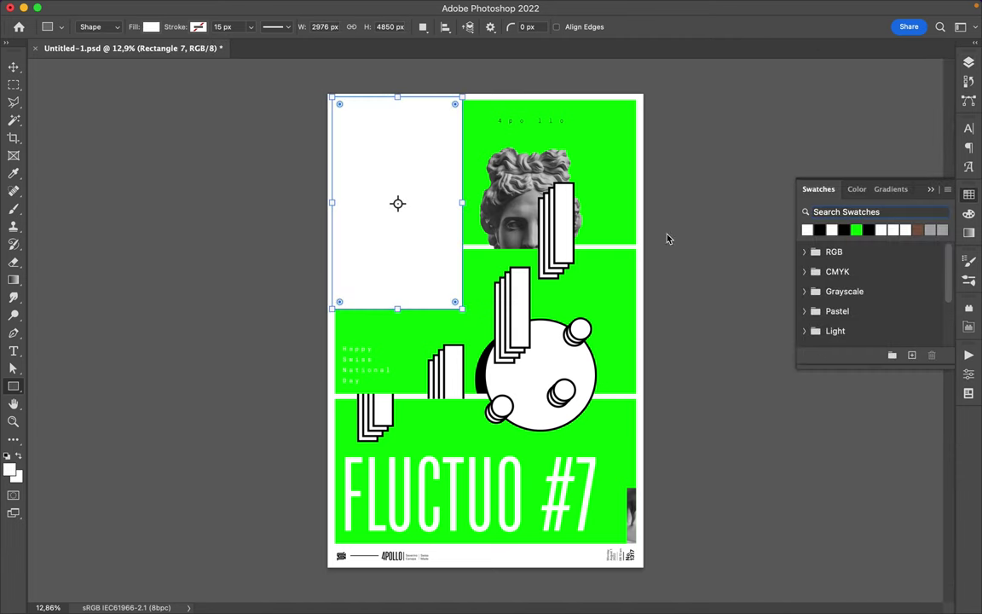
pyautogui.click(13, 66)
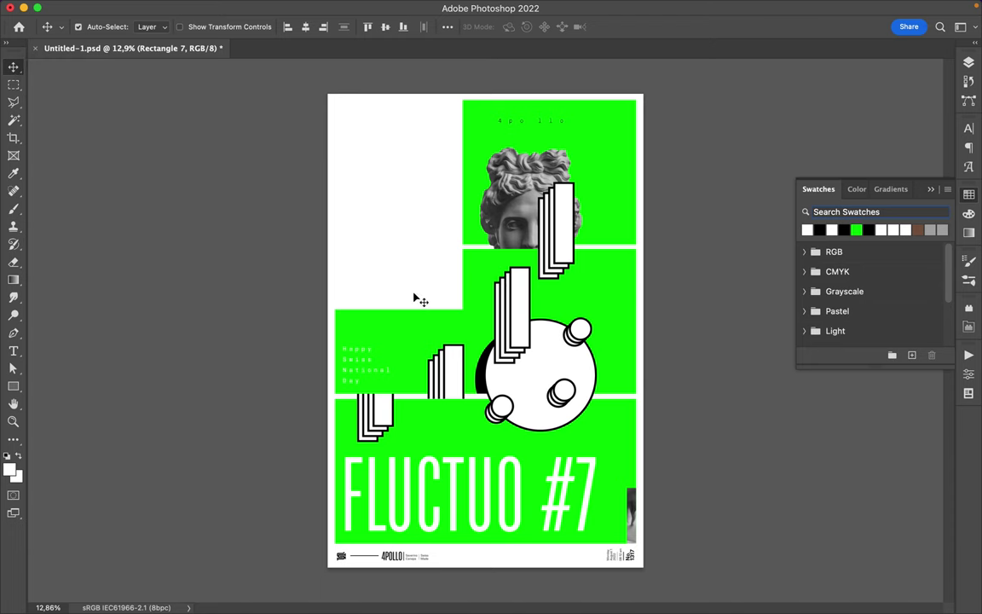
pyautogui.hotkey('ctrl', 't')
pyautogui.moveTo(398, 310); pyautogui.dragTo(400, 321)
pyautogui.press('Return')
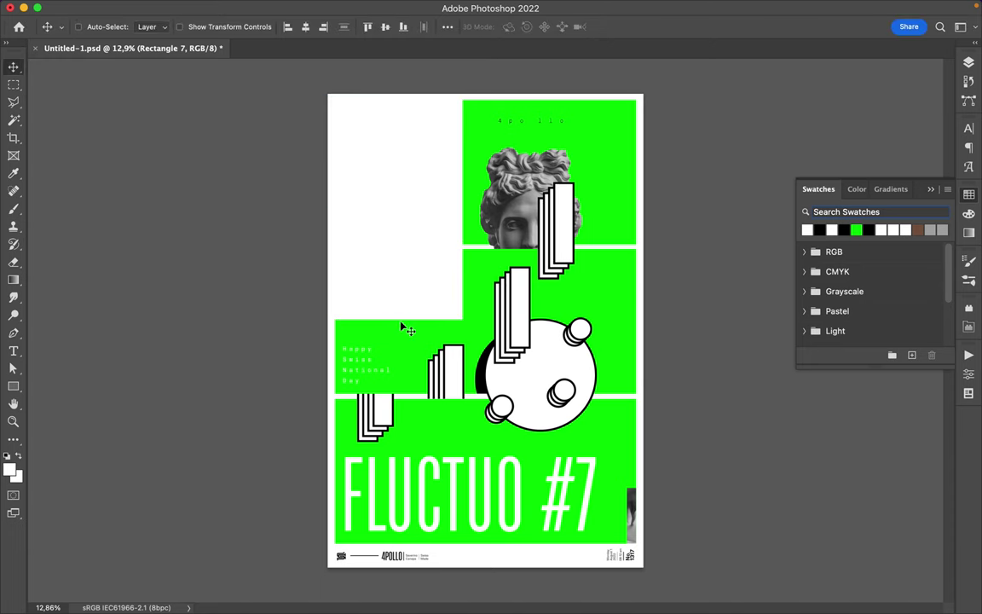
pyautogui.click(460, 363)
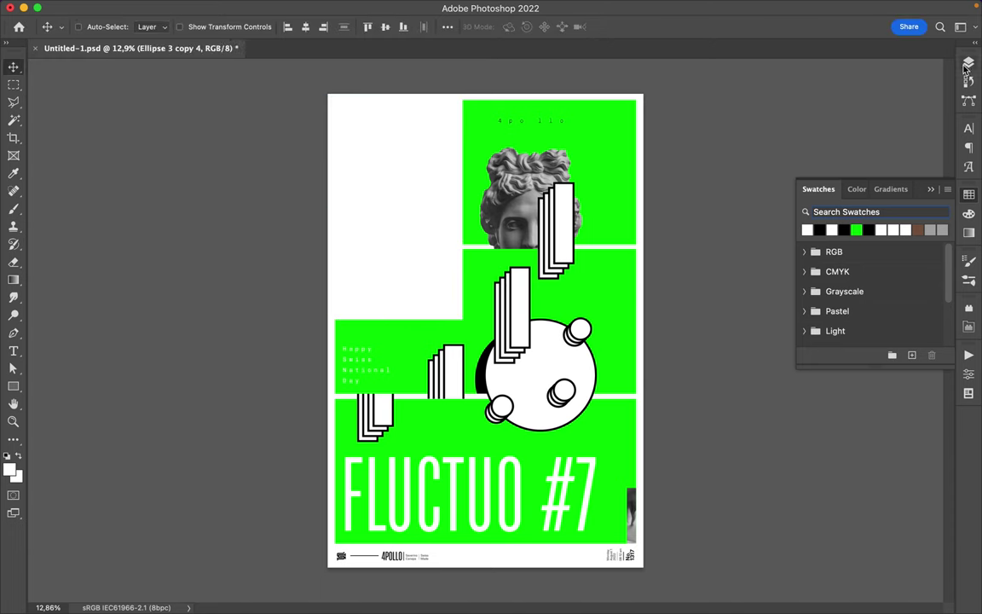
pyautogui.click(968, 64)
# - Place a disc copy at the bottom edge, masked, with the middle panel selected
pyautogui.moveTo(520, 312)
pyautogui.mouseDown()
pyautogui.moveTo(542, 552)
pyautogui.moveTo(474, 560)
pyautogui.moveTo(542, 448)
pyautogui.moveTo(600, 249)
pyautogui.mouseUp()
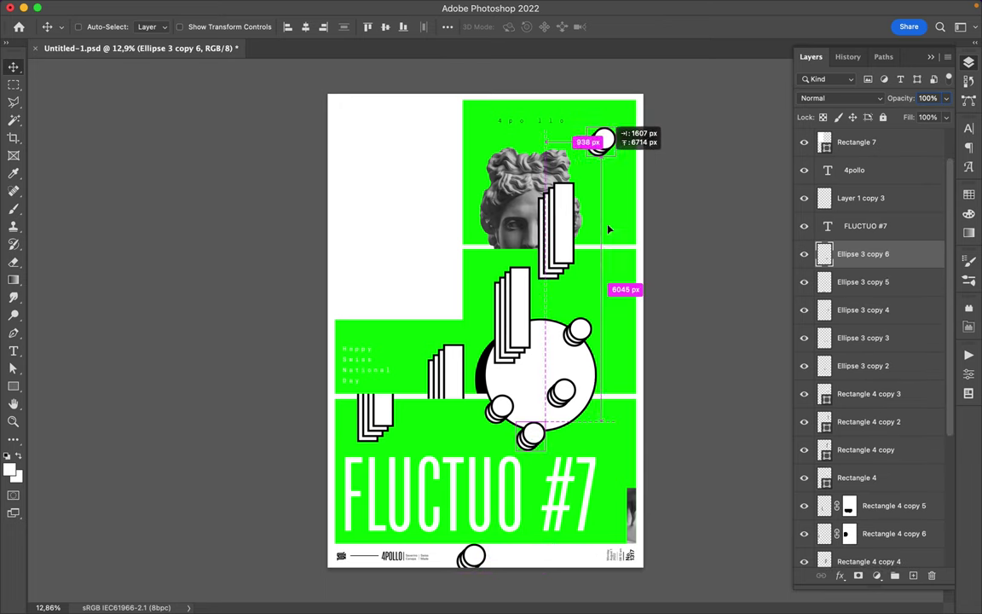
pyautogui.click(876, 575)
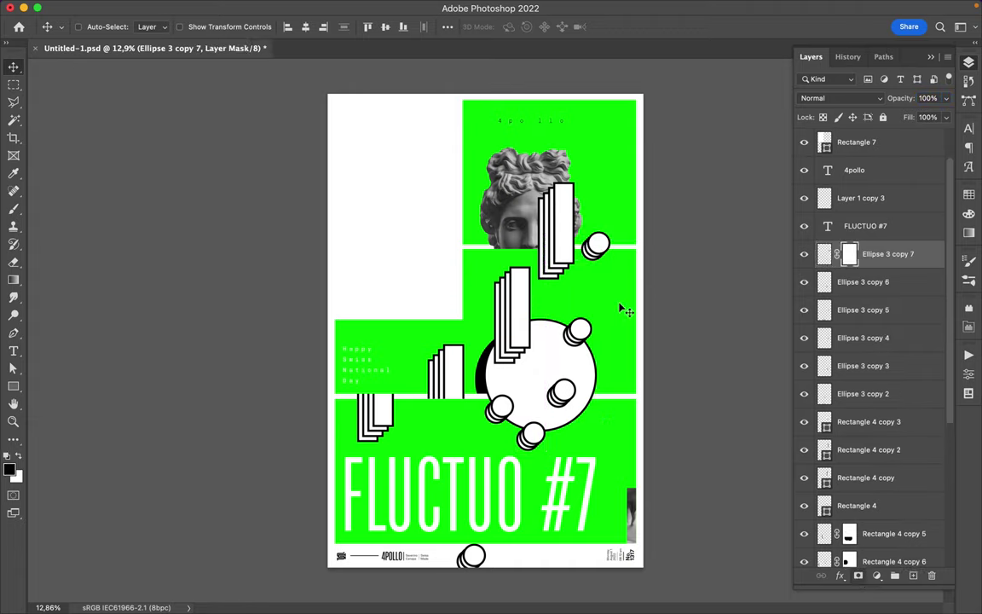
pyautogui.click(823, 555)
pyautogui.keyDown('ctrl'); pyautogui.click(823, 554); pyautogui.keyUp('ctrl')
pyautogui.hotkey('ctrl', '0')
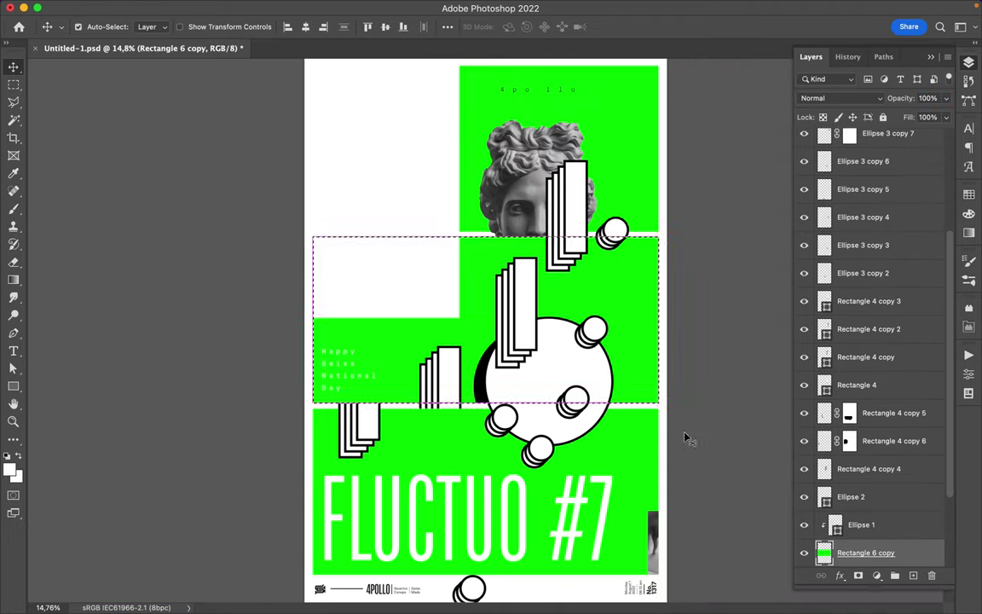
pyautogui.scroll(2, 861, 196)
# - Hide the disc over the middle panel, shift it to peek above the divider, and save
pyautogui.click(861, 196)
pyautogui.hotkey('alt', 'BackSpace')
pyautogui.hotkey('ctrl', 'd')
pyautogui.click(823, 186)
pyautogui.press('v')
pyautogui.moveTo(591, 228); pyautogui.dragTo(629, 230)
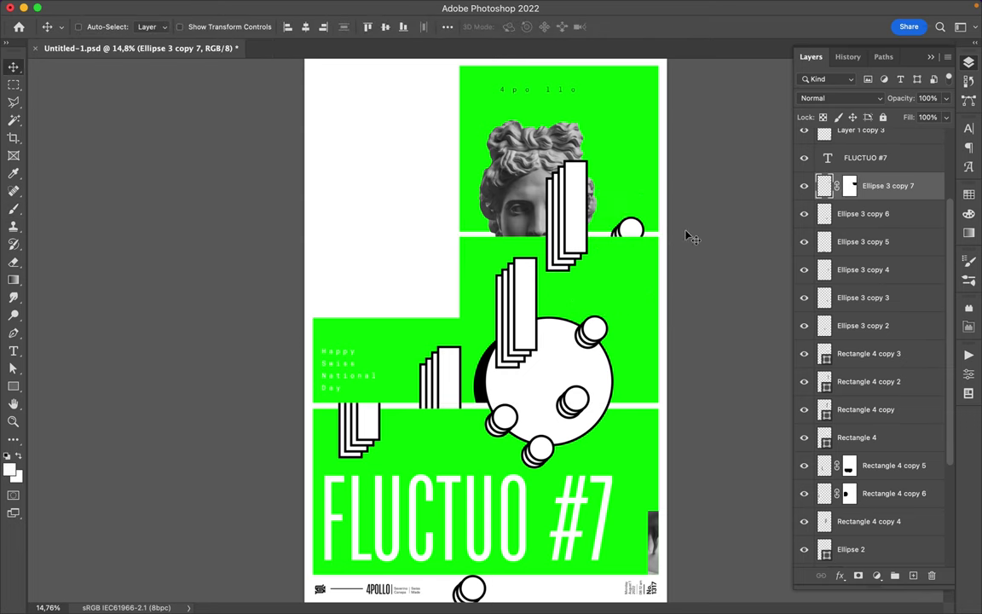
pyautogui.hotkey('ctrl', 's')
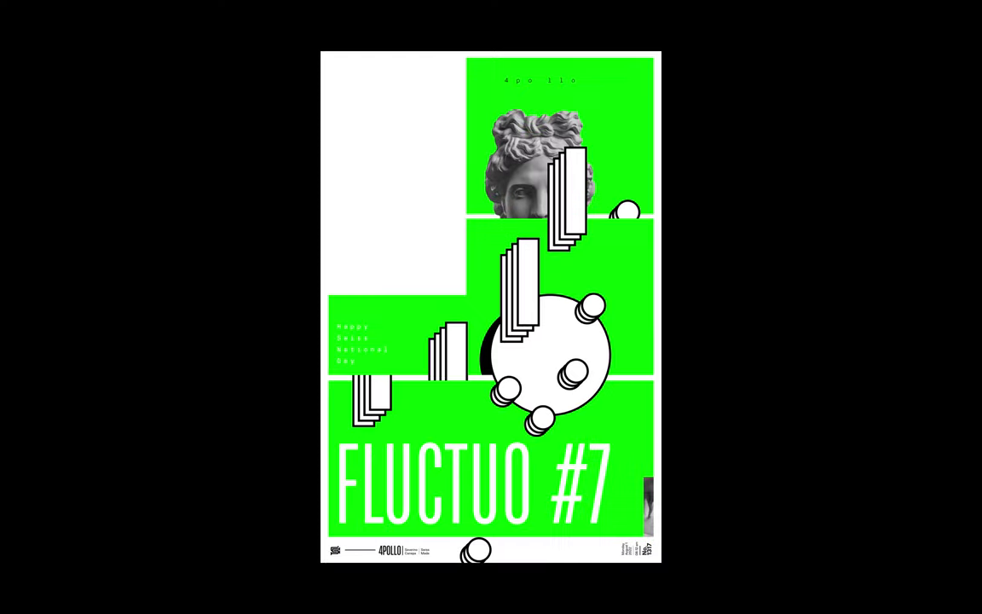